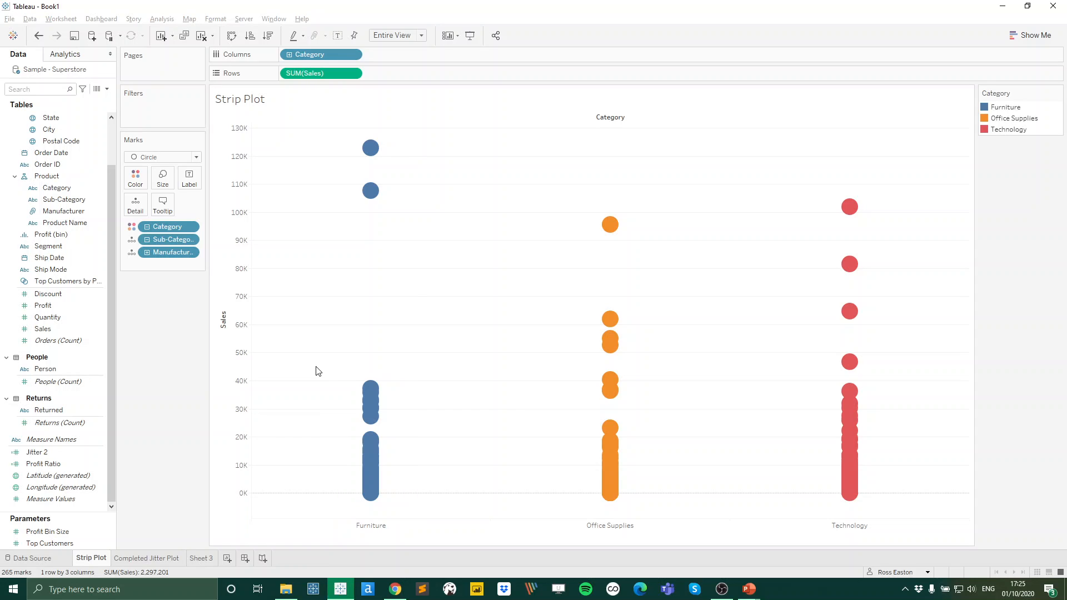
Compare the strip plot with the completed jitter plot, examining how the Furniture marks below 40K in sales are spread
{"action": "mouse_move", "coordinate": [368, 392]}
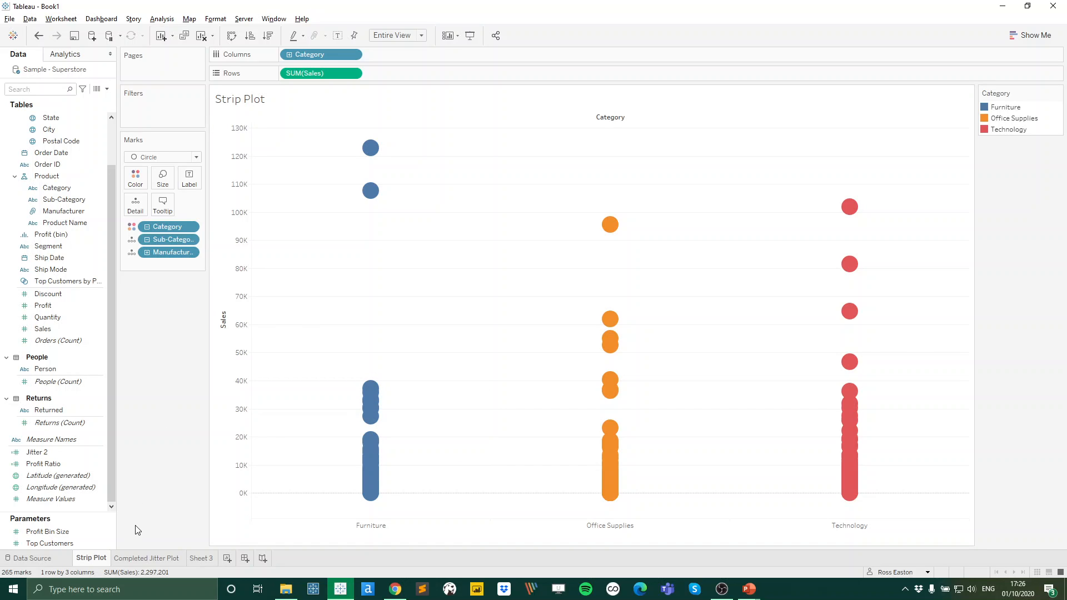
{"action": "left_click", "coordinate": [146, 558]}
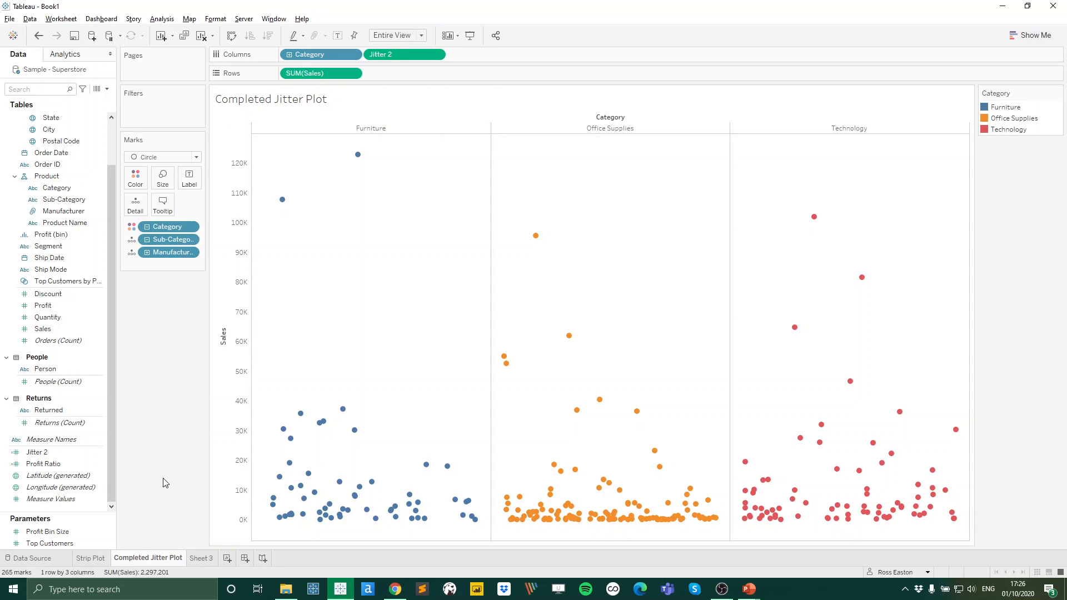
{"action": "key", "text": "ctrl+2"}
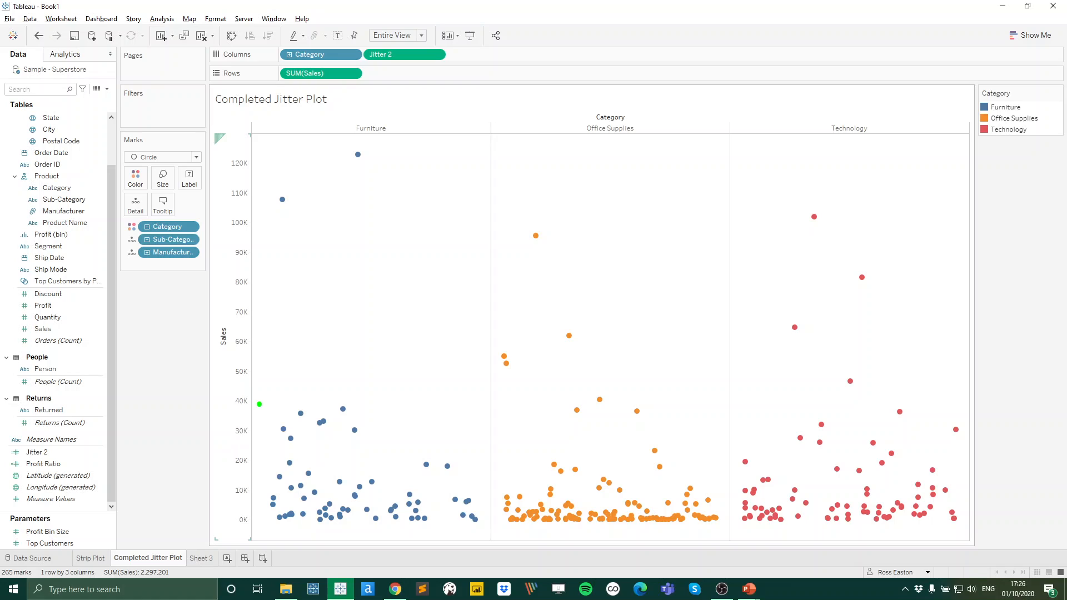
{"action": "left_click_drag", "start_coordinate": [253, 392], "coordinate": [487, 534]}
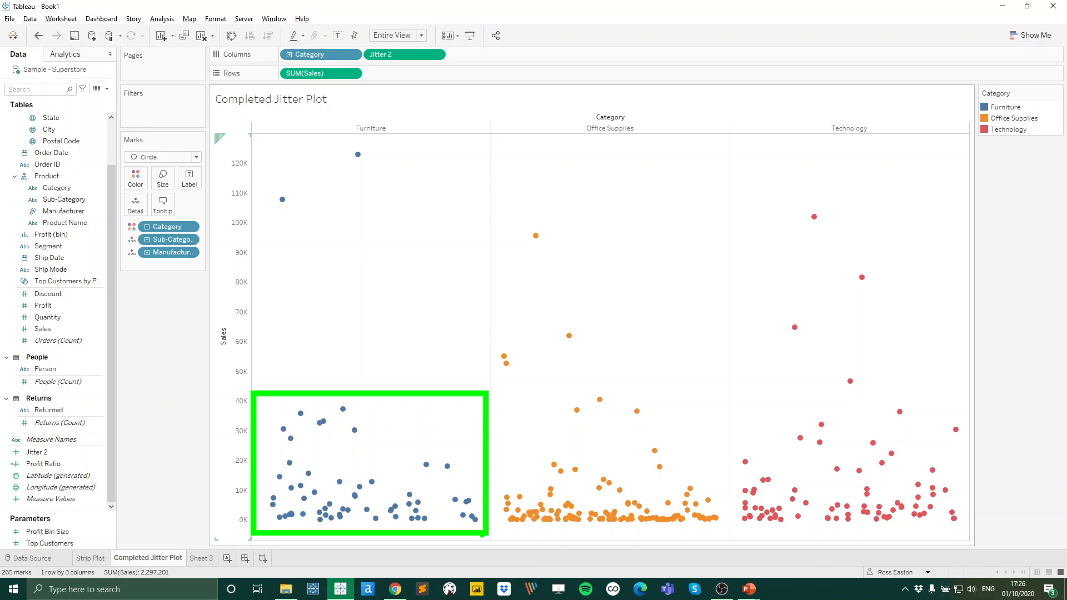
{"action": "key", "text": "Escape"}
{"action": "mouse_move", "coordinate": [282, 429]}
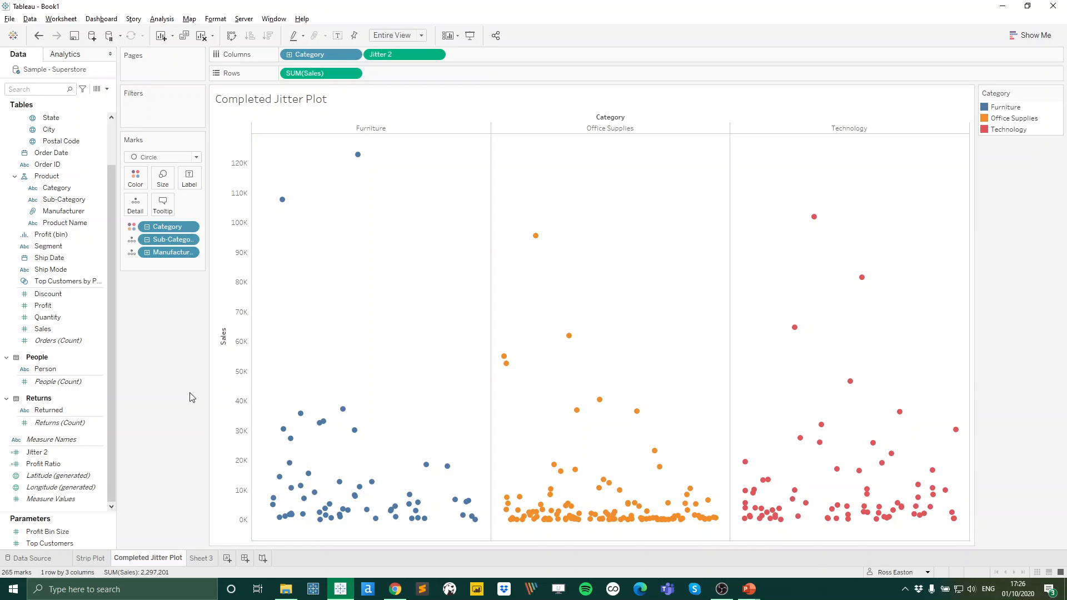
On Sheet 3, build a chart with Category on Columns and the sum of Sales on Rows
{"action": "left_click", "coordinate": [202, 558]}
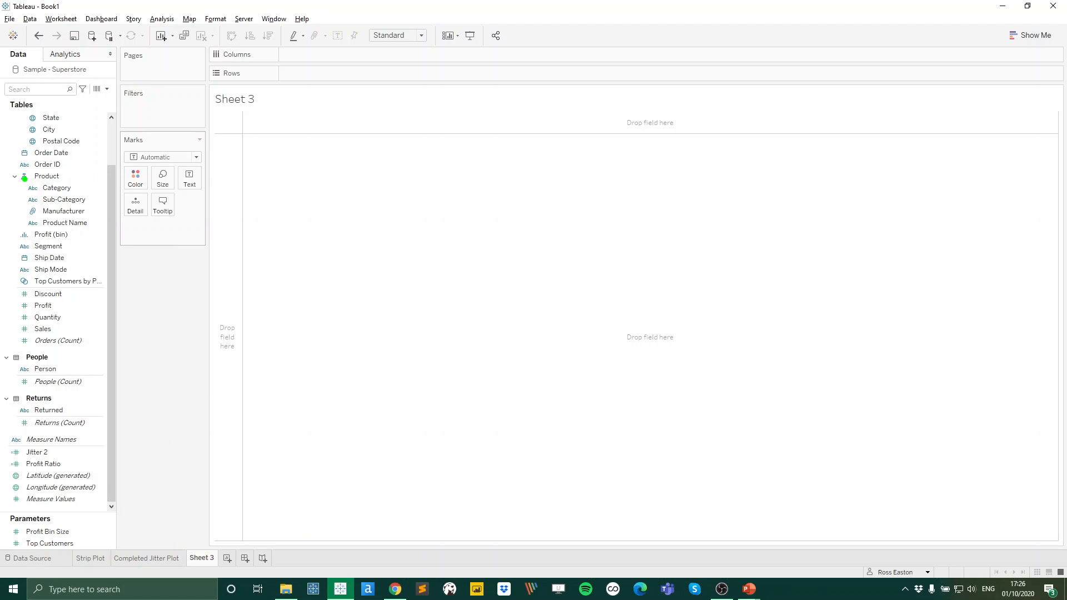
{"action": "mouse_move", "coordinate": [17, 180]}
{"action": "left_mouse_down"}
{"action": "mouse_move", "coordinate": [81, 200]}
{"action": "mouse_move", "coordinate": [104, 195]}
{"action": "left_mouse_up"}
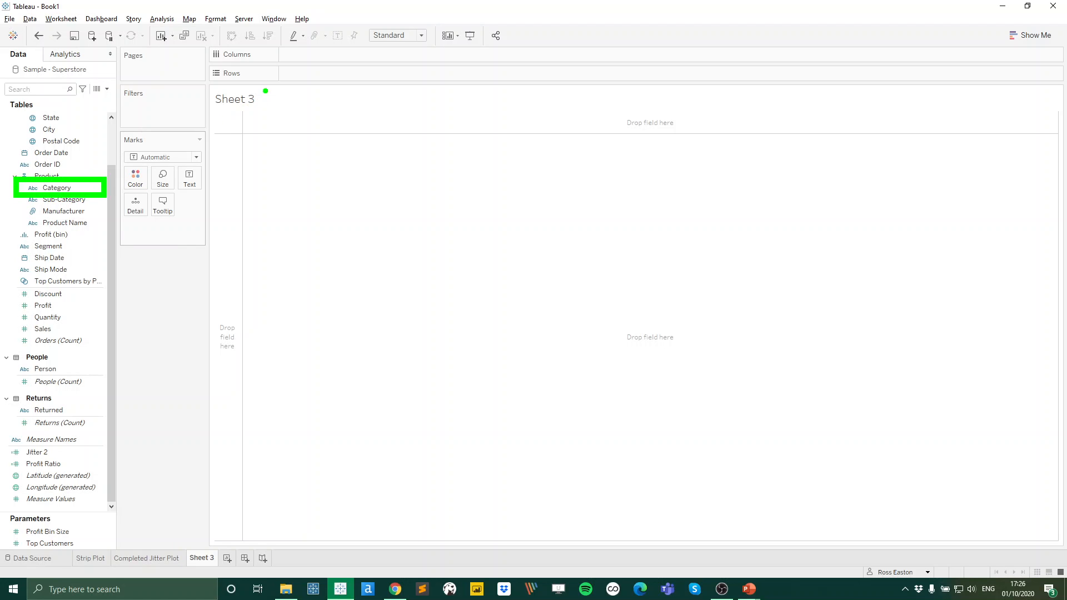
{"action": "left_click_drag", "start_coordinate": [298, 54], "coordinate": [106, 181]}
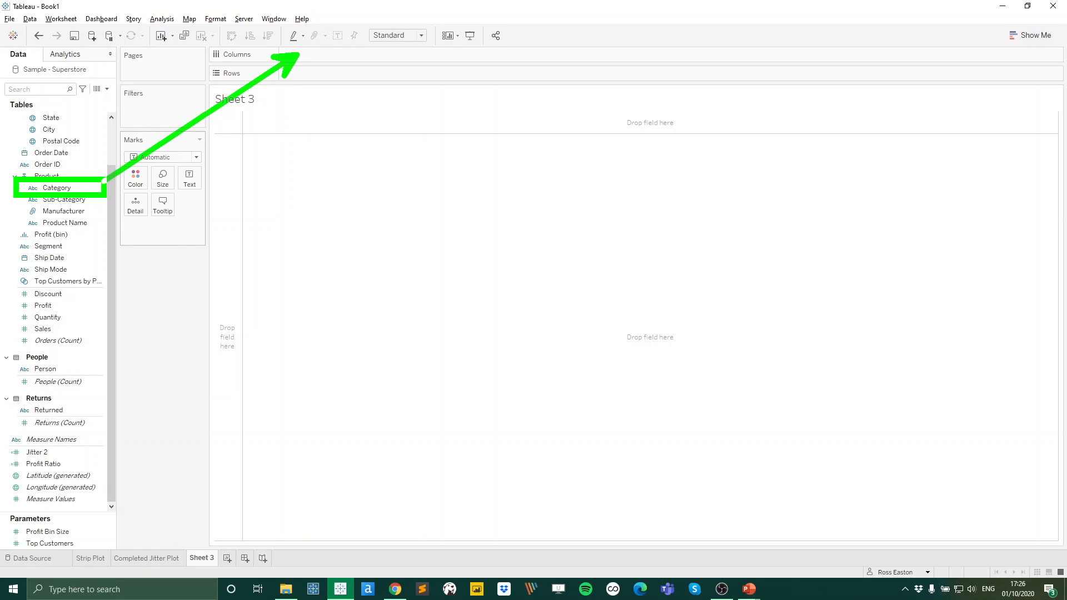
{"action": "key", "text": "Escape"}
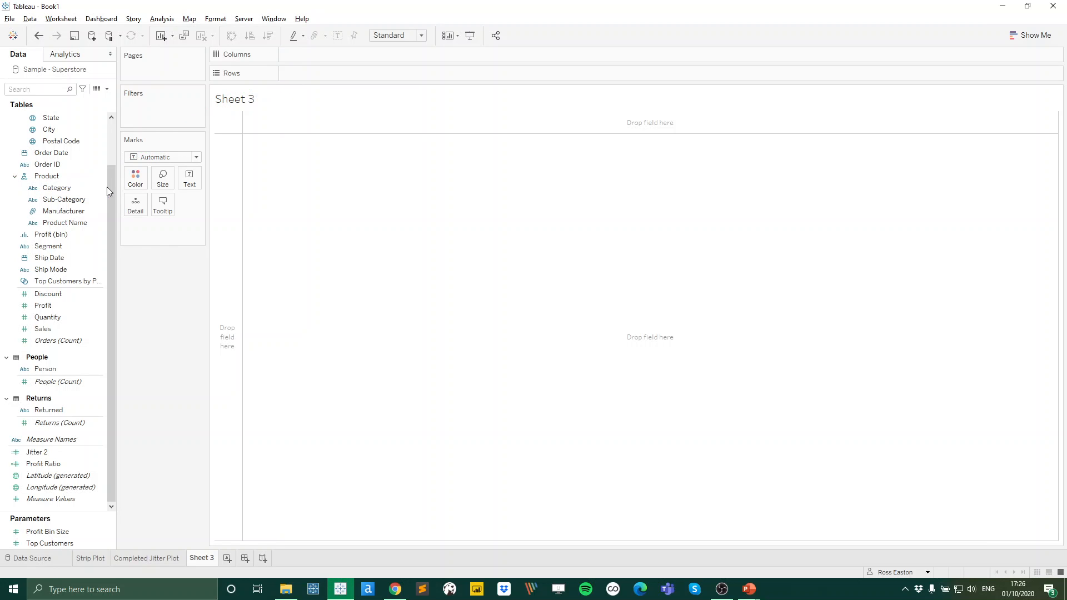
{"action": "mouse_move", "coordinate": [84, 192]}
{"action": "left_mouse_down"}
{"action": "mouse_move", "coordinate": [252, 115]}
{"action": "mouse_move", "coordinate": [320, 56]}
{"action": "left_mouse_up"}
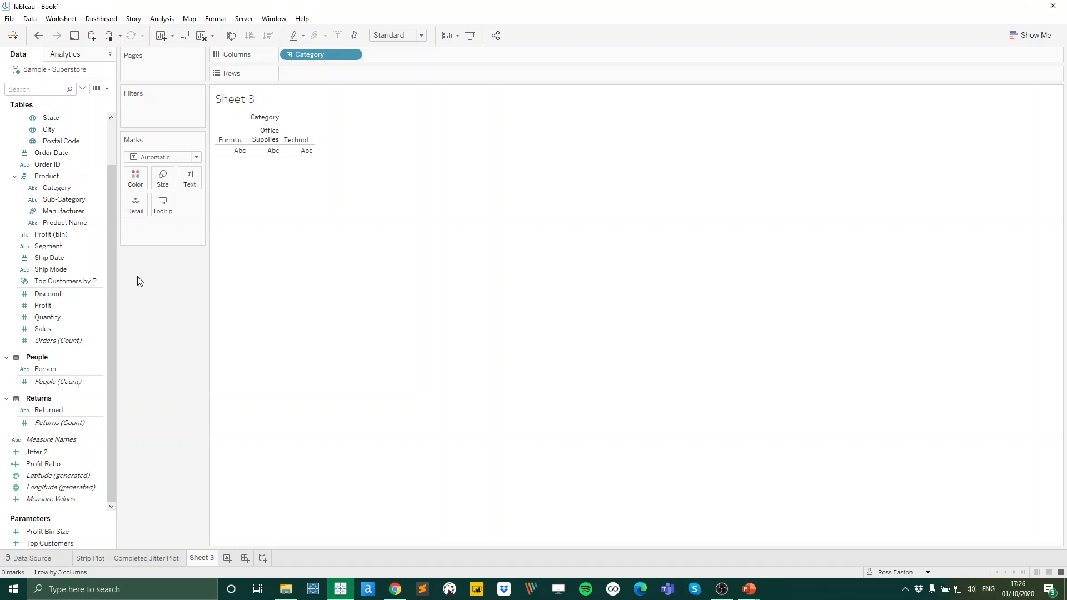
{"action": "left_click_drag", "start_coordinate": [5, 320], "coordinate": [111, 339]}
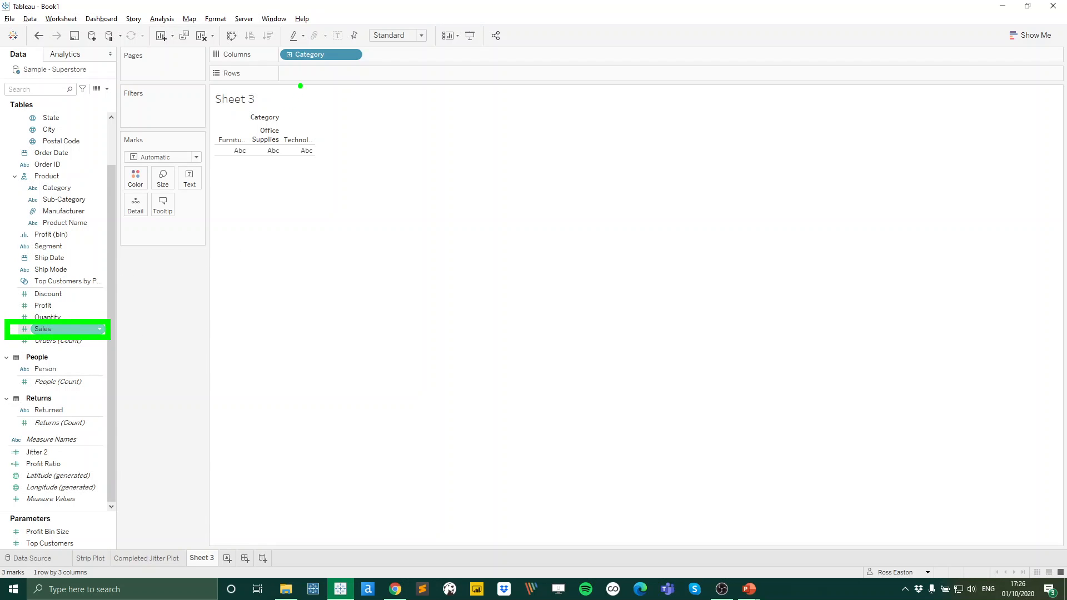
{"action": "left_click_drag", "start_coordinate": [305, 75], "coordinate": [107, 322]}
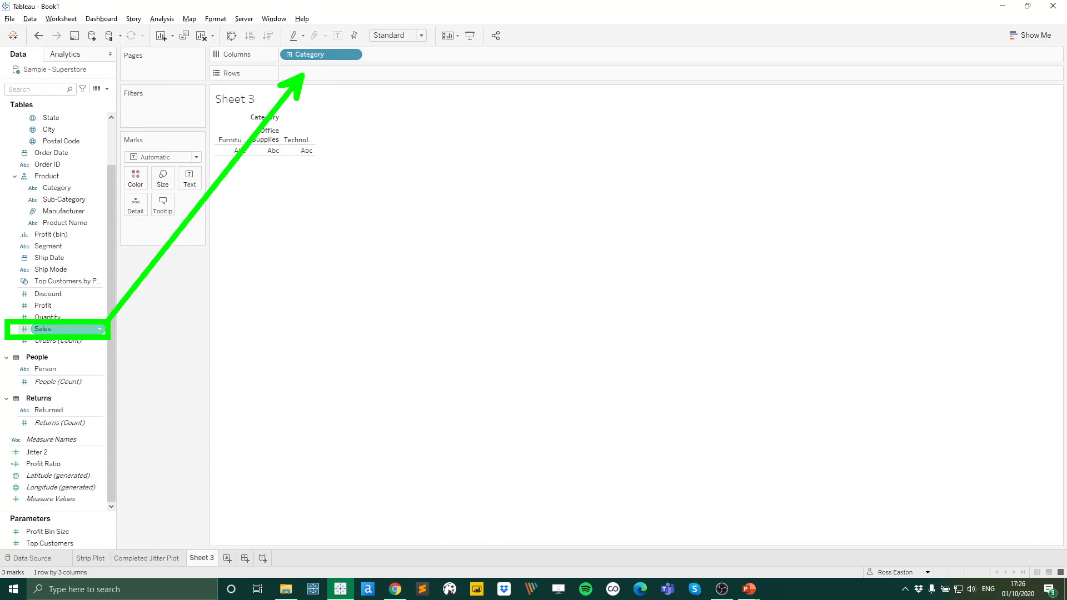
{"action": "key", "text": "Escape"}
{"action": "mouse_move", "coordinate": [42, 328]}
{"action": "left_mouse_down"}
{"action": "mouse_move", "coordinate": [148, 247]}
{"action": "mouse_move", "coordinate": [300, 92]}
{"action": "mouse_move", "coordinate": [305, 72]}
{"action": "left_mouse_up"}
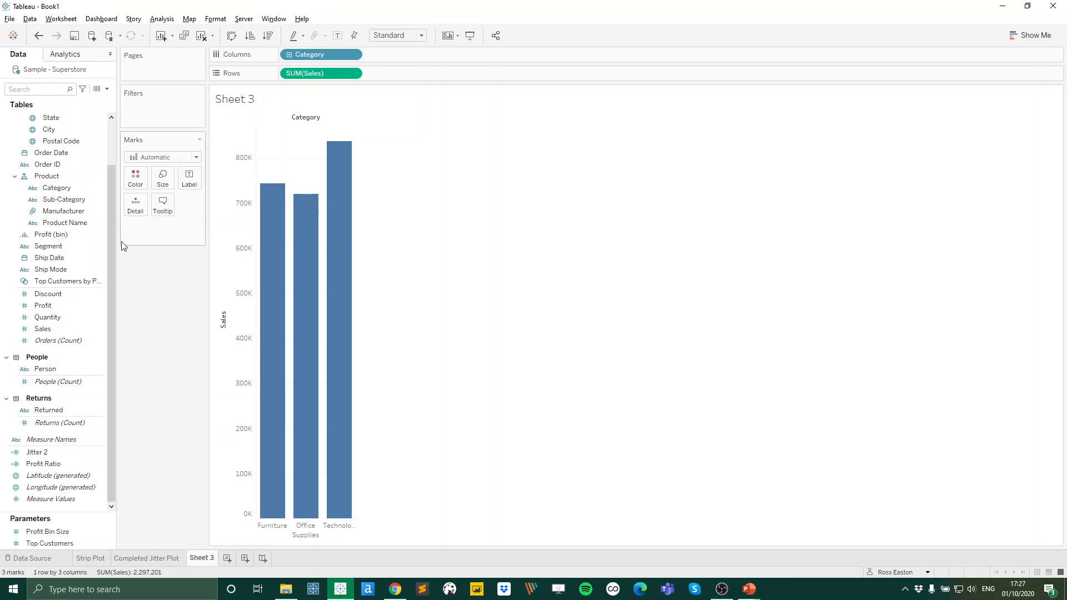
Color the bars by Category and expand the product hierarchy on the marks down to Sub-Category and Manufacturer
{"action": "left_click", "coordinate": [63, 188]}
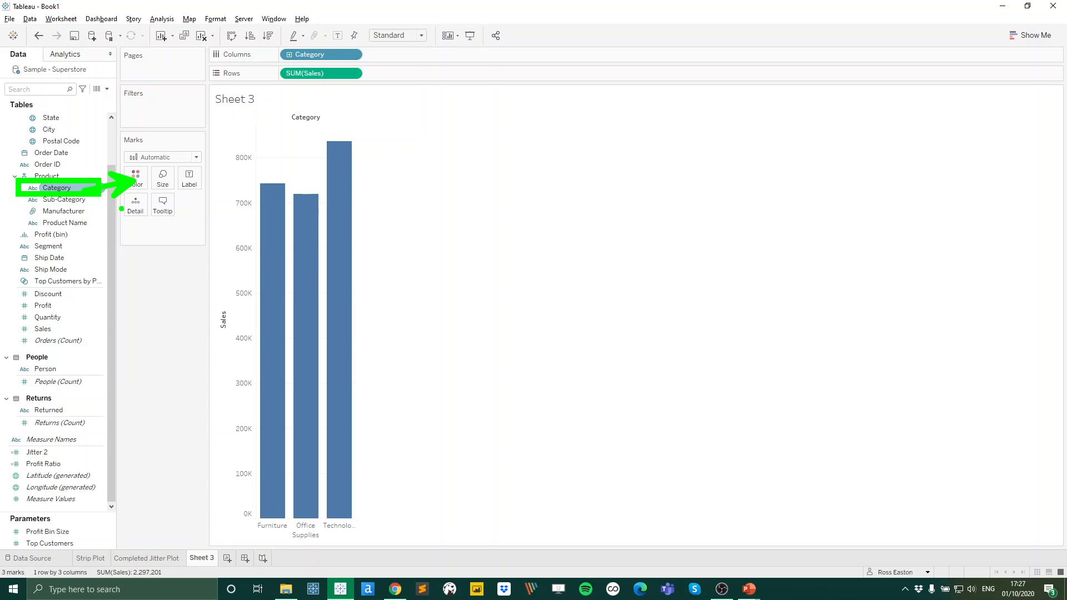
{"action": "left_click_drag", "start_coordinate": [56, 188], "coordinate": [133, 179]}
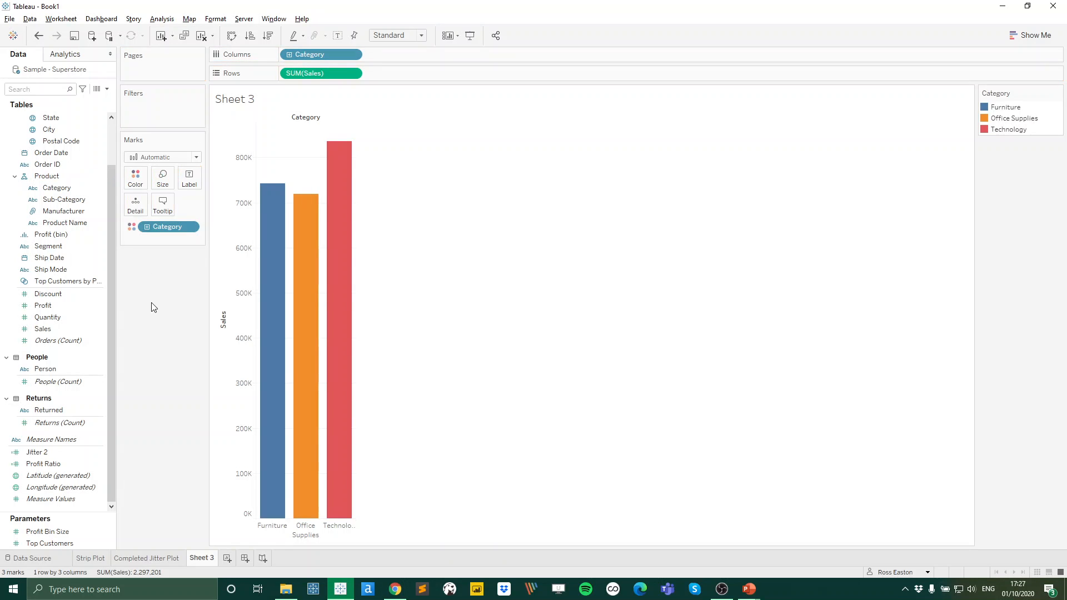
{"action": "mouse_move", "coordinate": [138, 219]}
{"action": "left_mouse_down"}
{"action": "mouse_move", "coordinate": [154, 237]}
{"action": "mouse_move", "coordinate": [136, 356]}
{"action": "left_mouse_up"}
{"action": "key", "text": "Escape"}
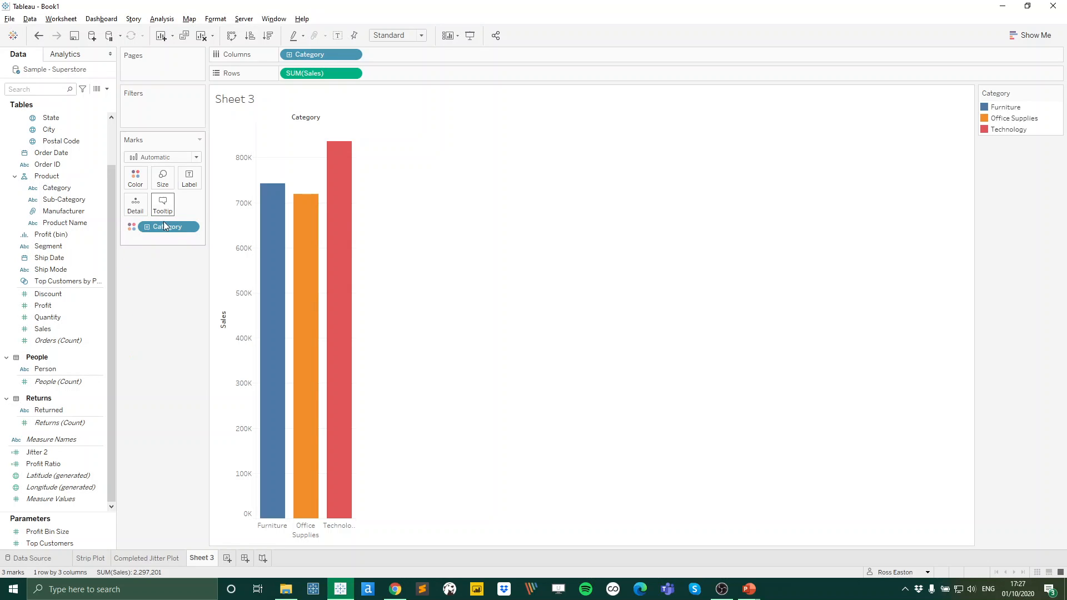
{"action": "left_click", "coordinate": [147, 227]}
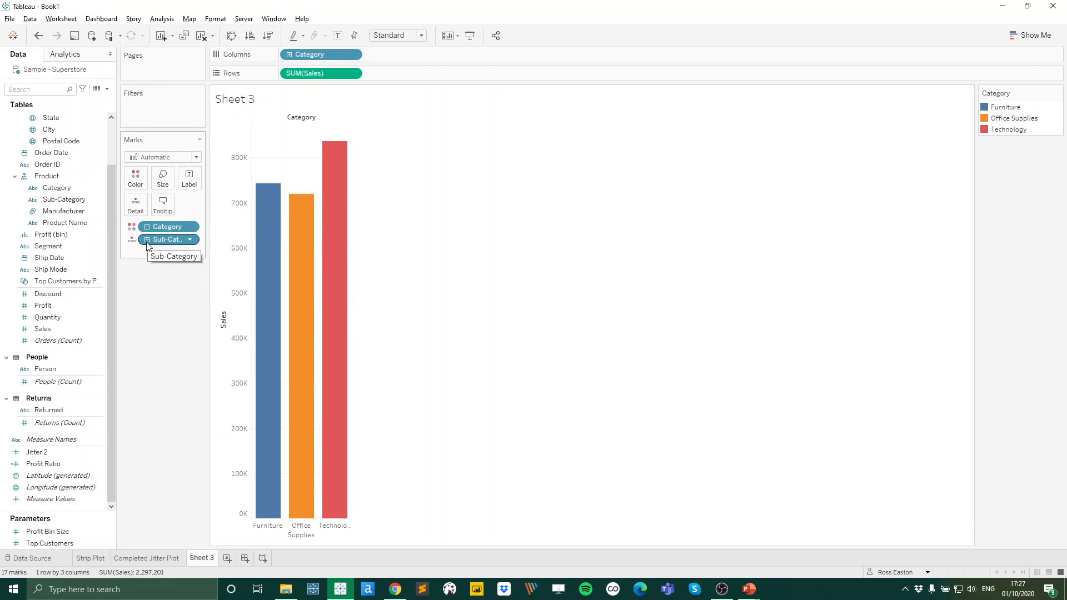
{"action": "left_click", "coordinate": [147, 240]}
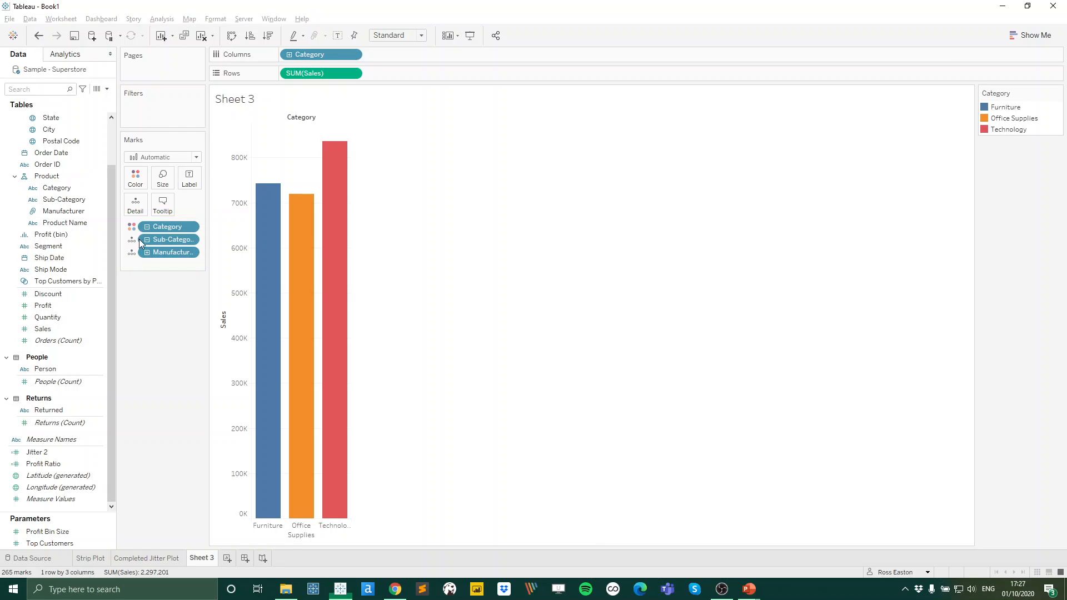
Change the mark type to Circle and fit the chart to Entire View
{"action": "left_click", "coordinate": [186, 159]}
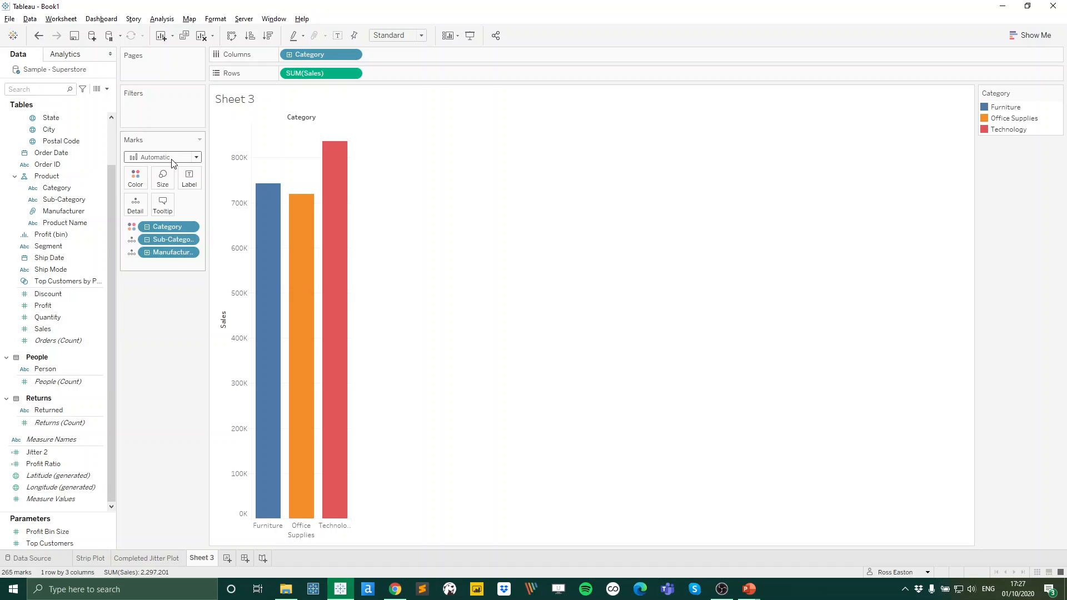
{"action": "left_click", "coordinate": [192, 158]}
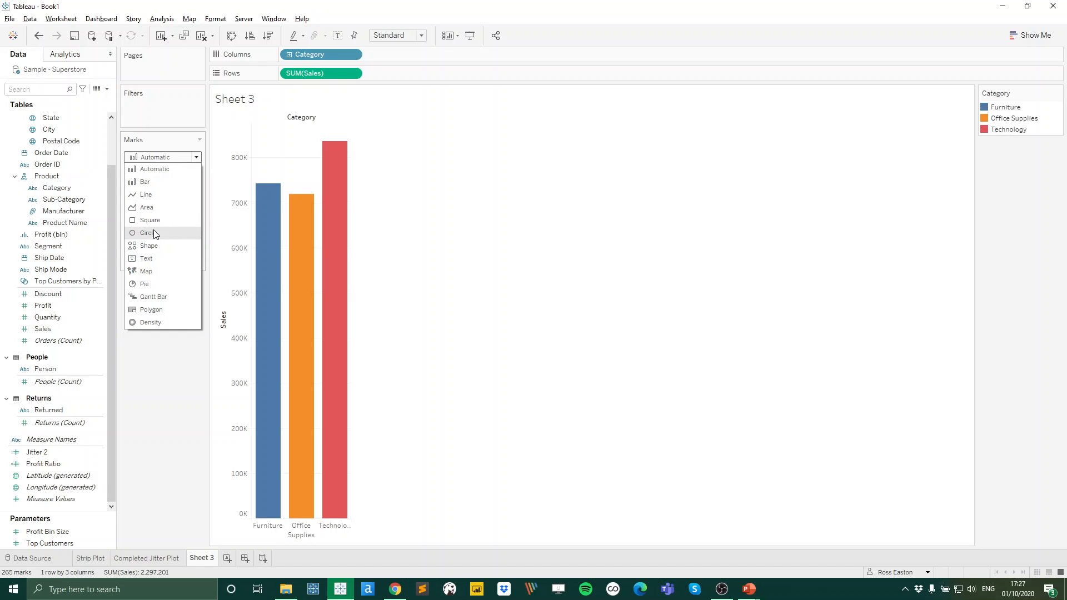
{"action": "left_click", "coordinate": [153, 233]}
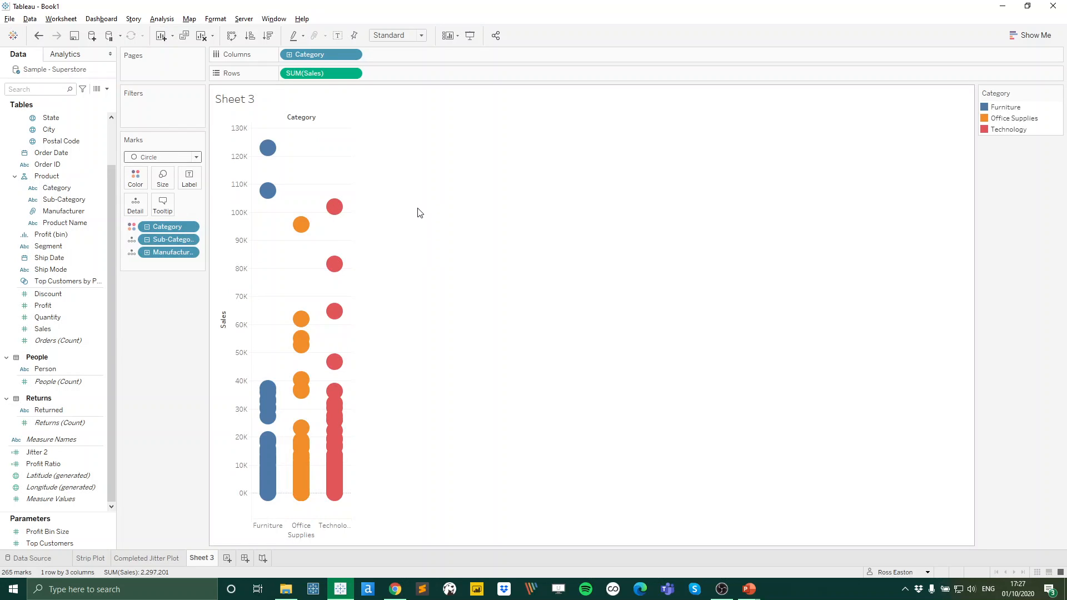
{"action": "left_click", "coordinate": [416, 39]}
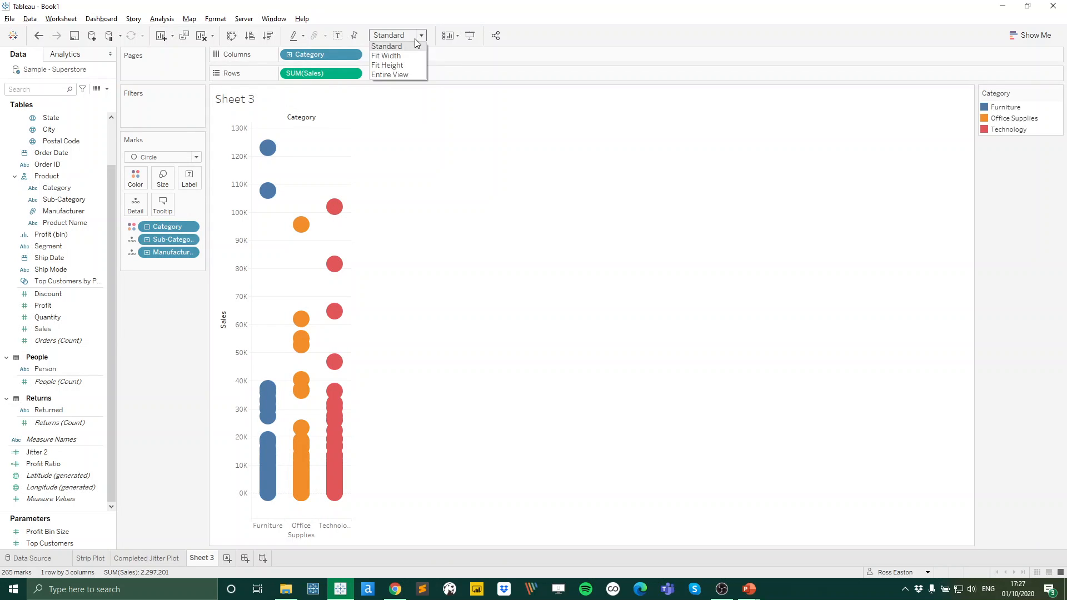
{"action": "left_click", "coordinate": [404, 76]}
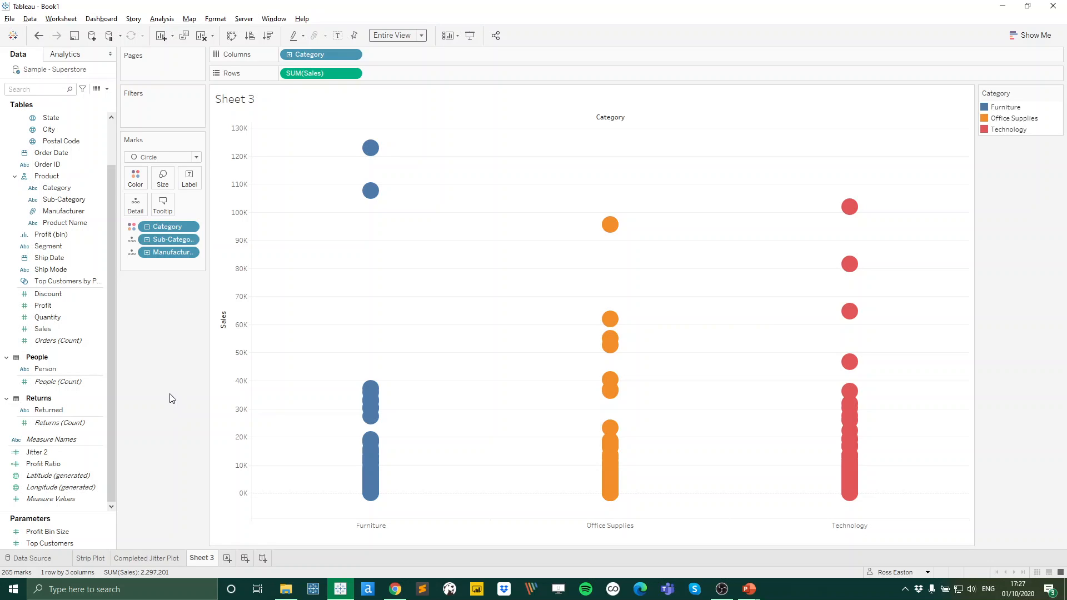
Create a calculated field named Jitter with the formula RANDOM()
{"action": "left_click", "coordinate": [106, 89]}
{"action": "left_click", "coordinate": [107, 90]}
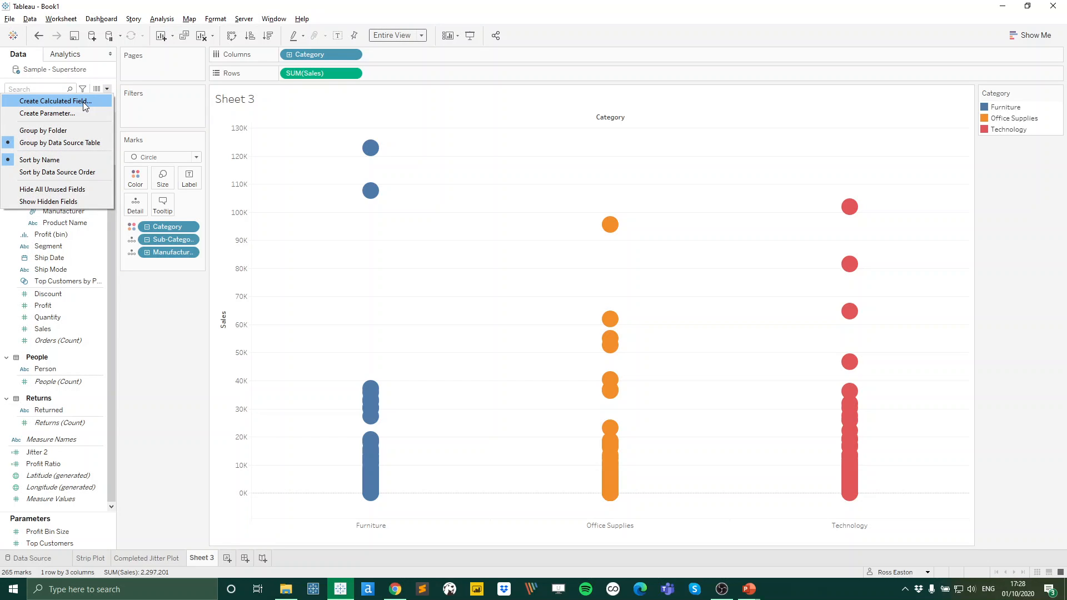
{"action": "left_click", "coordinate": [82, 101]}
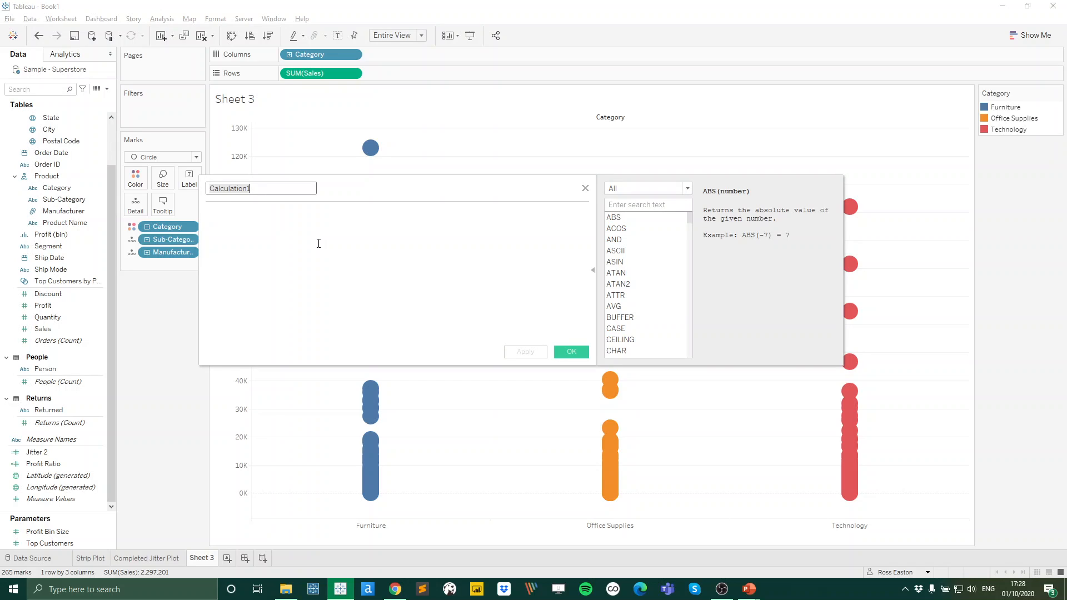
{"action": "type", "text": "Jitter"}
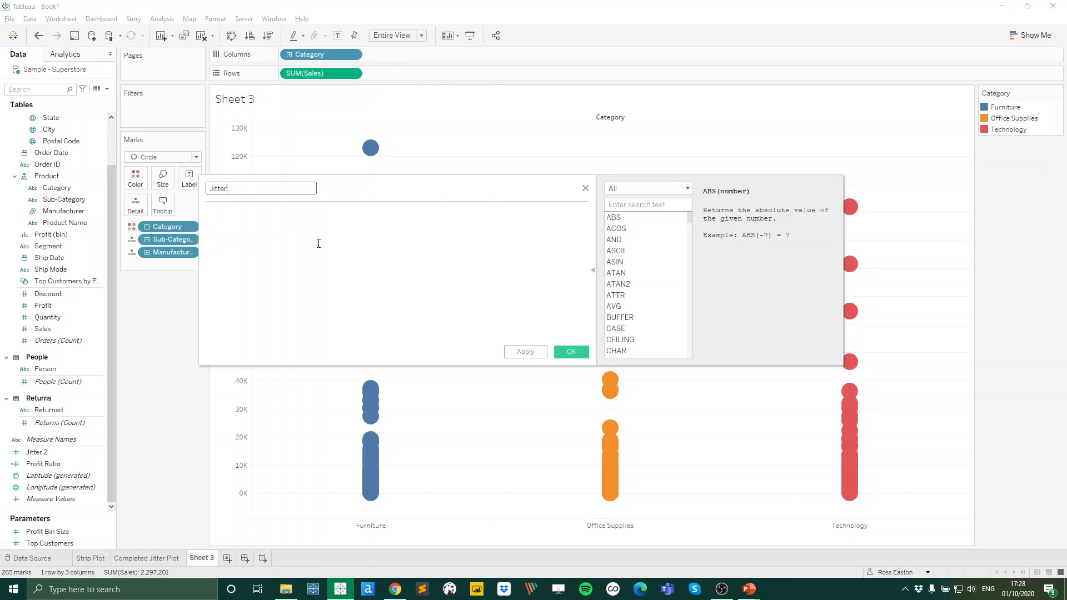
{"action": "left_click", "coordinate": [319, 244]}
{"action": "type", "text": "RANDOM"}
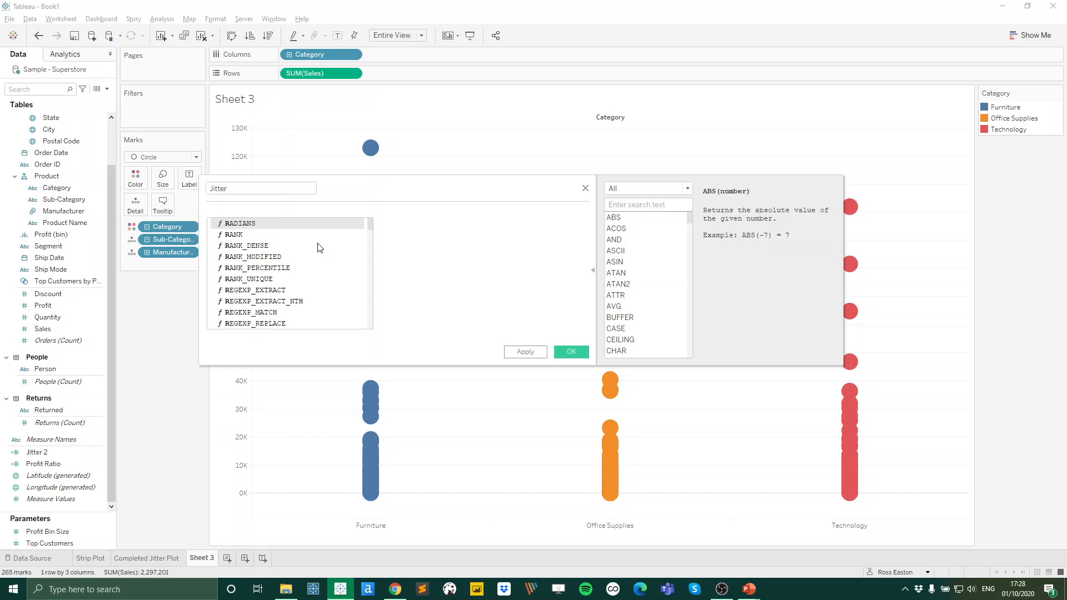
{"action": "type", "text": "()"}
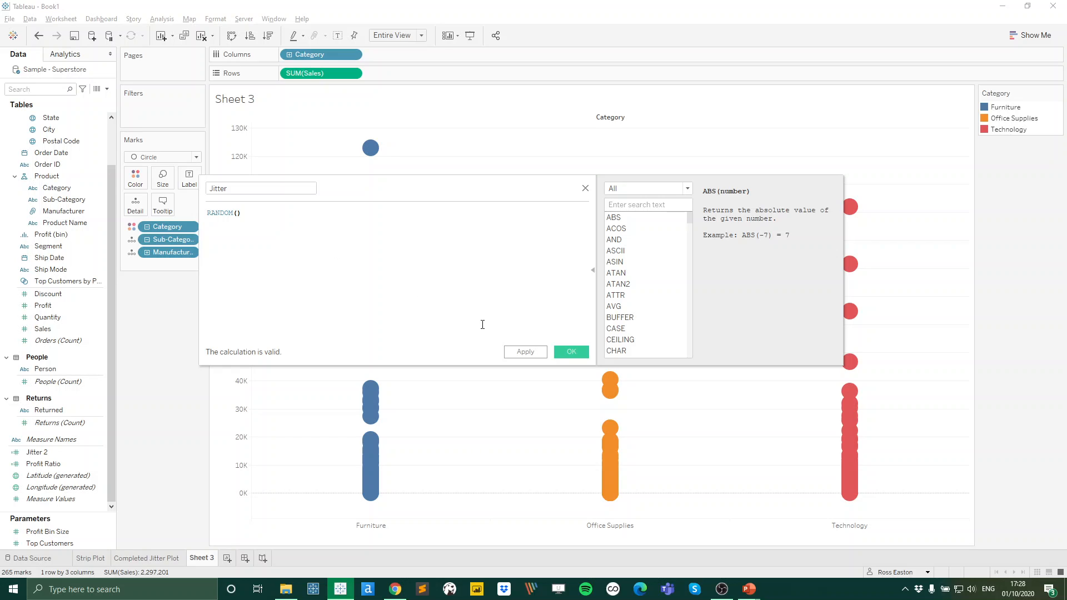
{"action": "left_click", "coordinate": [557, 356]}
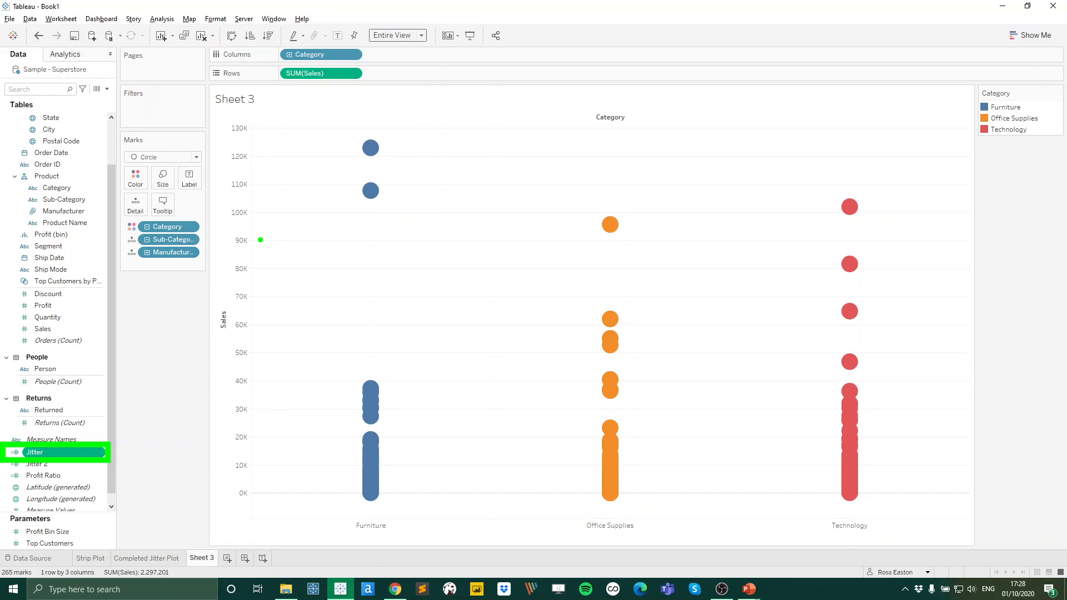
Add Jitter to Columns after Category and convert it from a sum to a dimension
{"action": "mouse_move", "coordinate": [394, 58]}
{"action": "left_mouse_down"}
{"action": "mouse_move", "coordinate": [324, 136]}
{"action": "mouse_move", "coordinate": [378, 96]}
{"action": "mouse_move", "coordinate": [383, 80]}
{"action": "mouse_move", "coordinate": [92, 452]}
{"action": "left_mouse_up"}
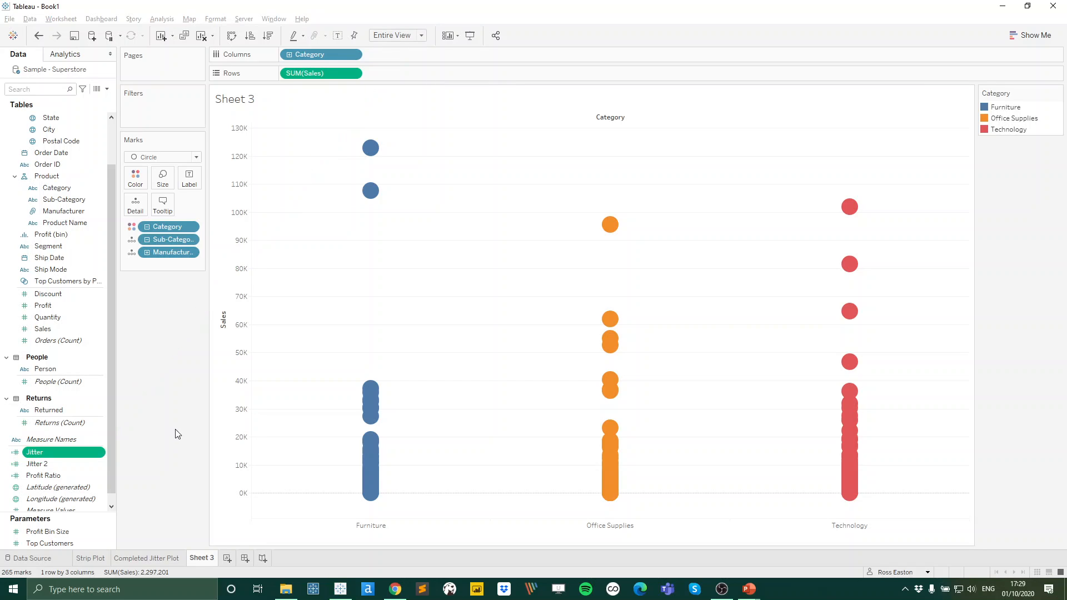
{"action": "mouse_move", "coordinate": [87, 452]}
{"action": "left_mouse_down"}
{"action": "mouse_move", "coordinate": [282, 241]}
{"action": "mouse_move", "coordinate": [408, 53]}
{"action": "mouse_move", "coordinate": [399, 72]}
{"action": "left_mouse_up"}
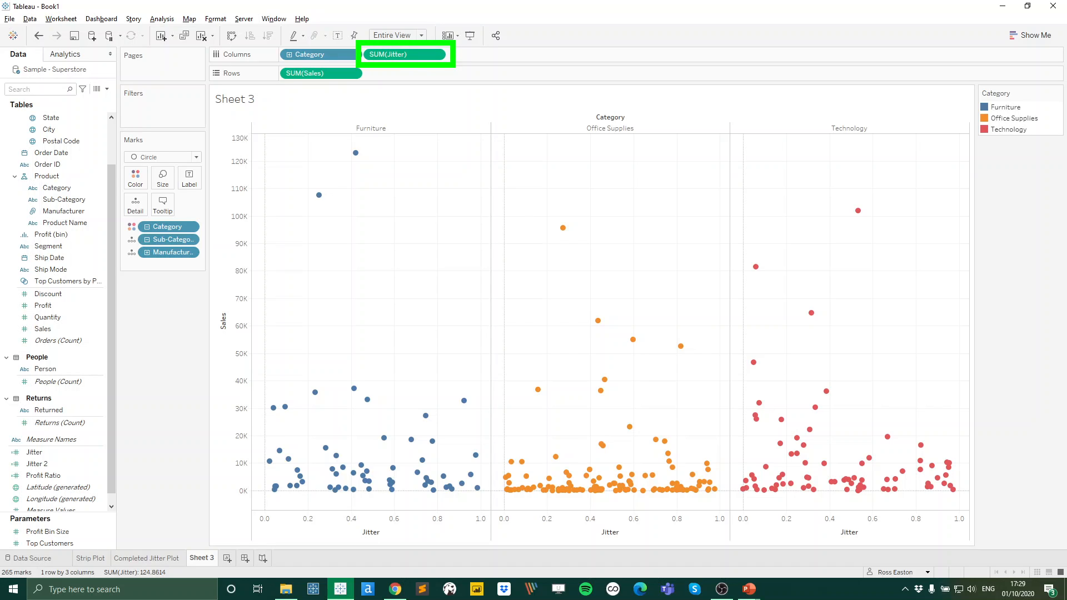
{"action": "left_click", "coordinate": [436, 55]}
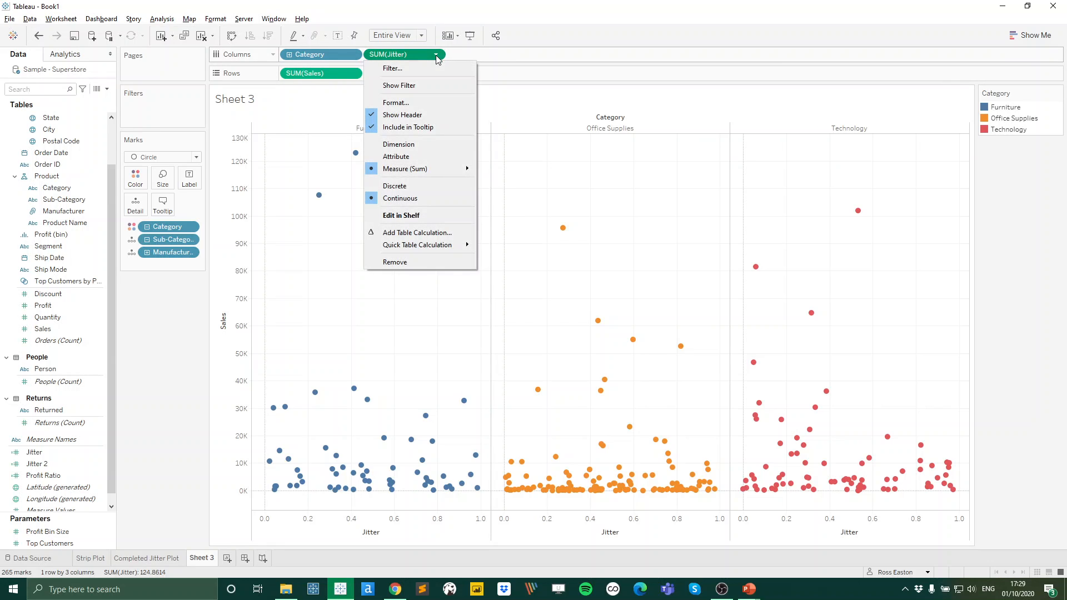
{"action": "left_click", "coordinate": [398, 145]}
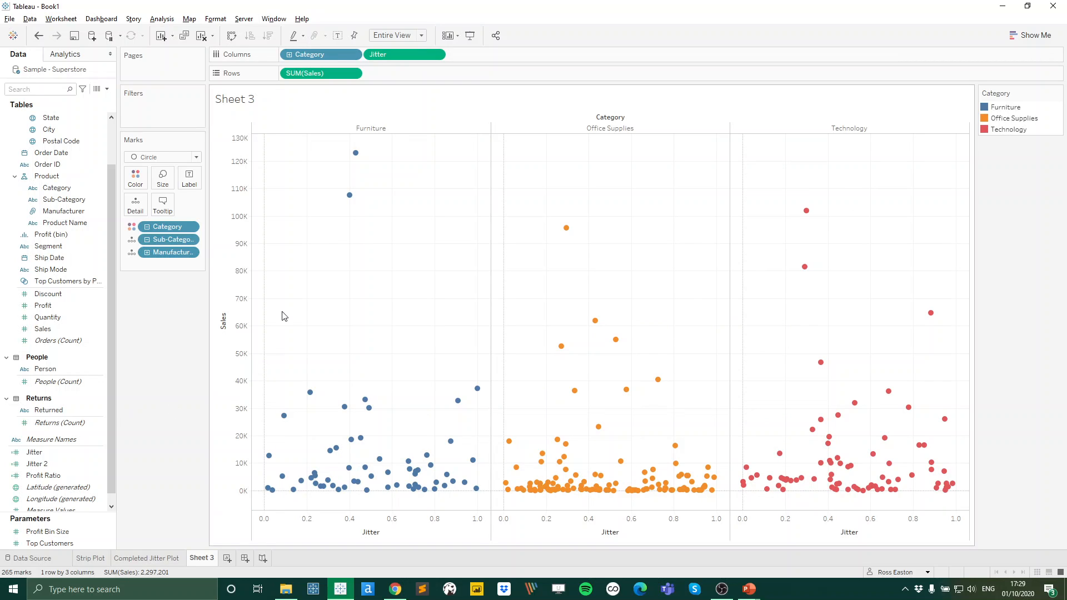
{"action": "mouse_move", "coordinate": [262, 371]}
{"action": "left_mouse_down"}
{"action": "mouse_move", "coordinate": [433, 507]}
{"action": "mouse_move", "coordinate": [498, 512]}
{"action": "mouse_move", "coordinate": [488, 508]}
{"action": "left_mouse_up"}
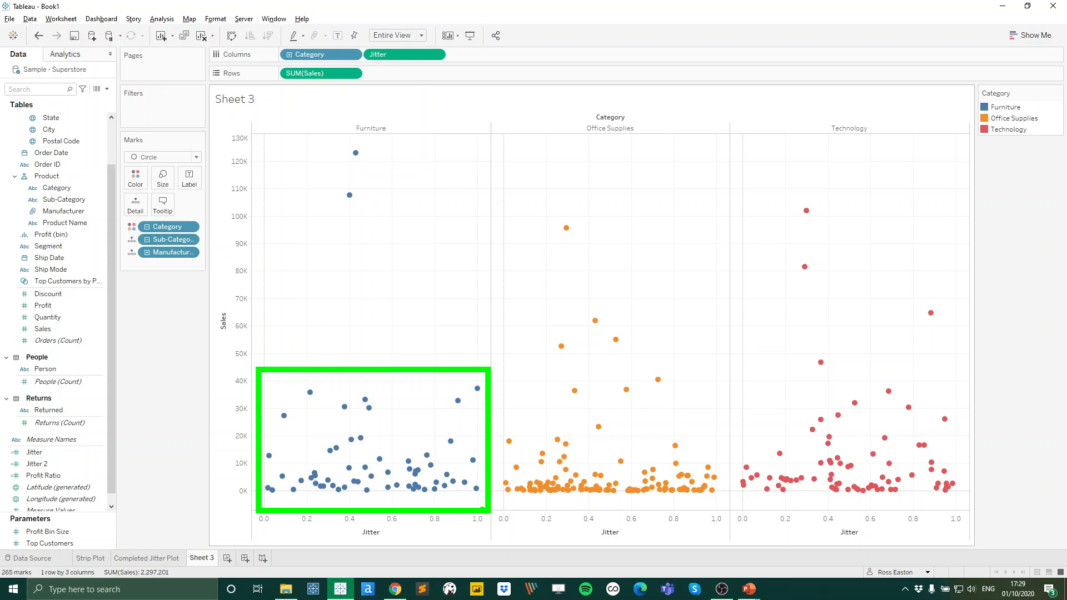
{"action": "key", "text": "Escape"}
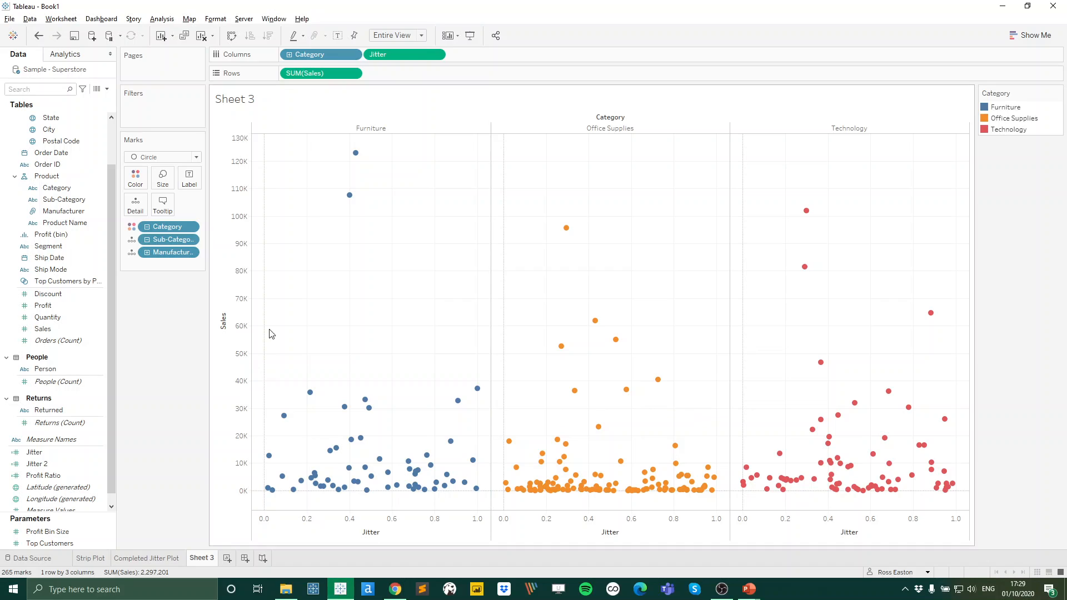
Remove the grid lines and zero lines from the chart by setting both to None in the sheet's line formatting
{"action": "right_click", "coordinate": [357, 269]}
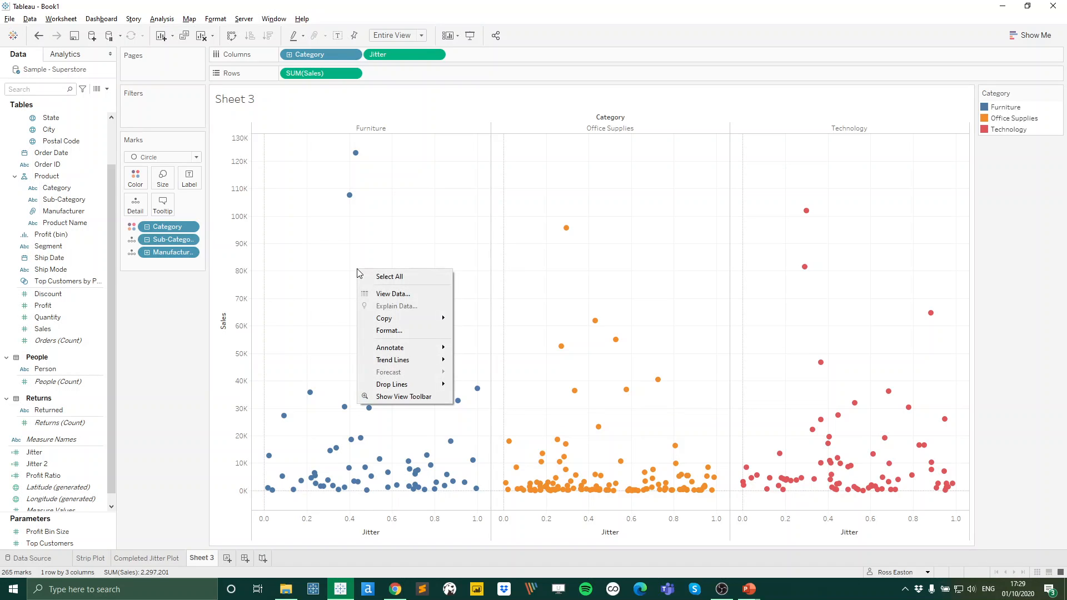
{"action": "left_click", "coordinate": [396, 332]}
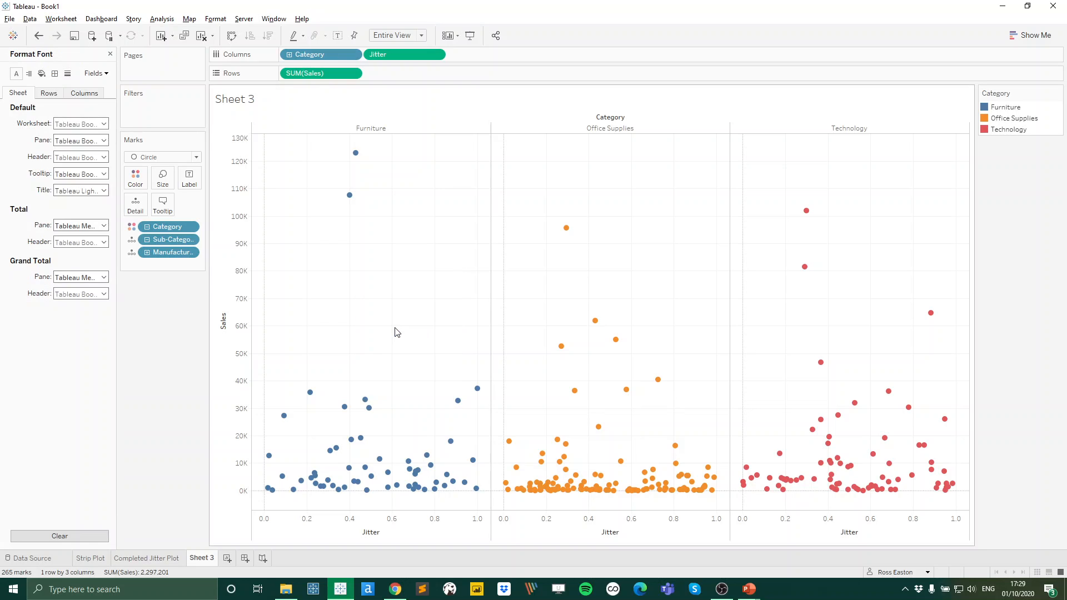
{"action": "left_click", "coordinate": [69, 74]}
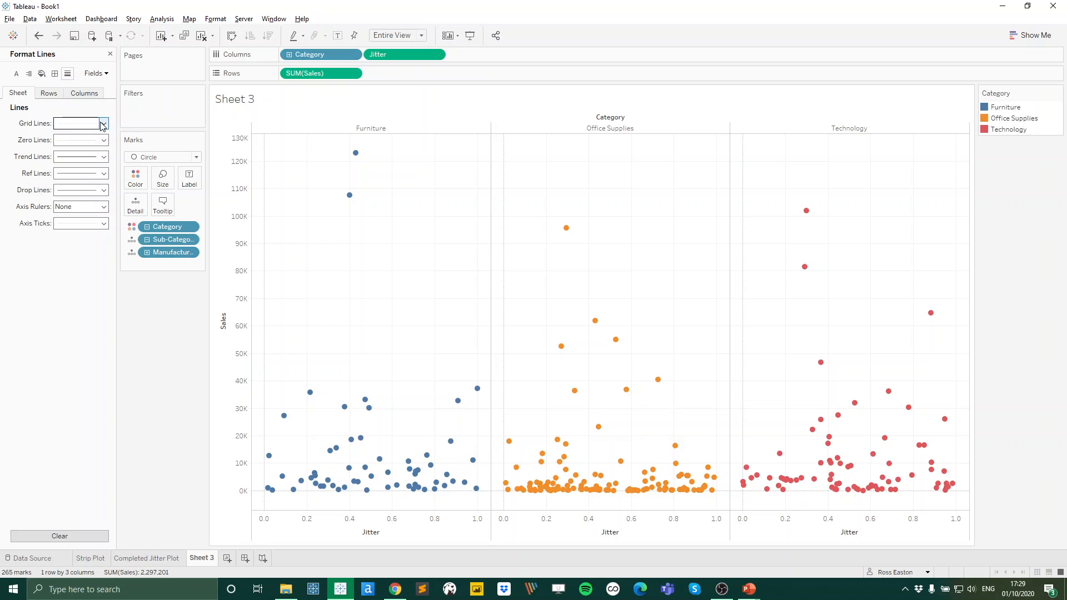
{"action": "left_click", "coordinate": [102, 125]}
{"action": "left_click", "coordinate": [69, 139]}
{"action": "left_click", "coordinate": [68, 141]}
{"action": "left_click", "coordinate": [89, 156]}
{"action": "left_click", "coordinate": [110, 54]}
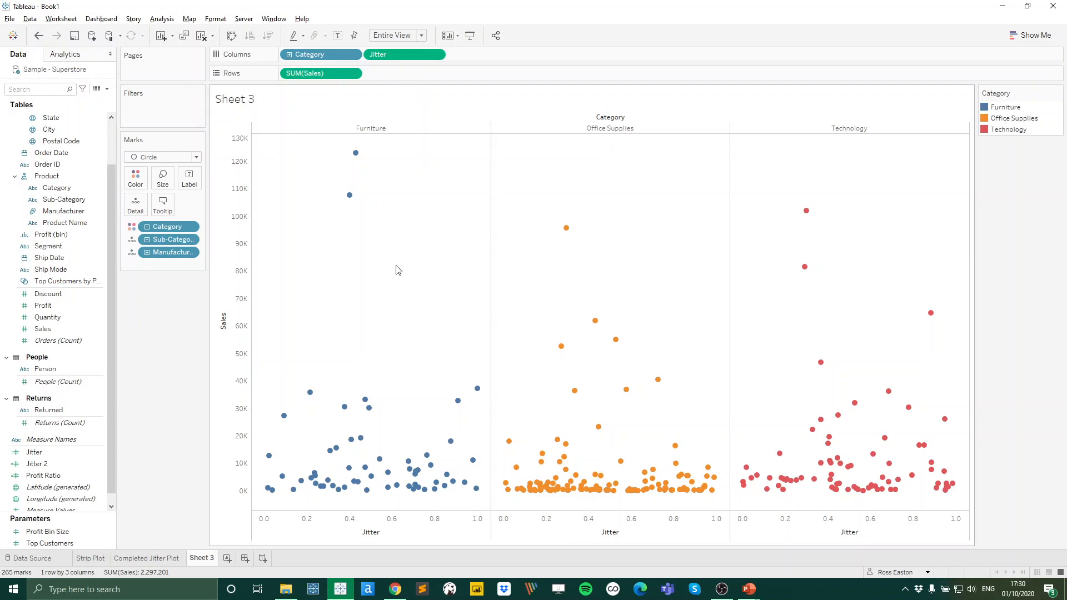
Hide the header of the Jitter axis beneath the chart
{"action": "right_click", "coordinate": [432, 538]}
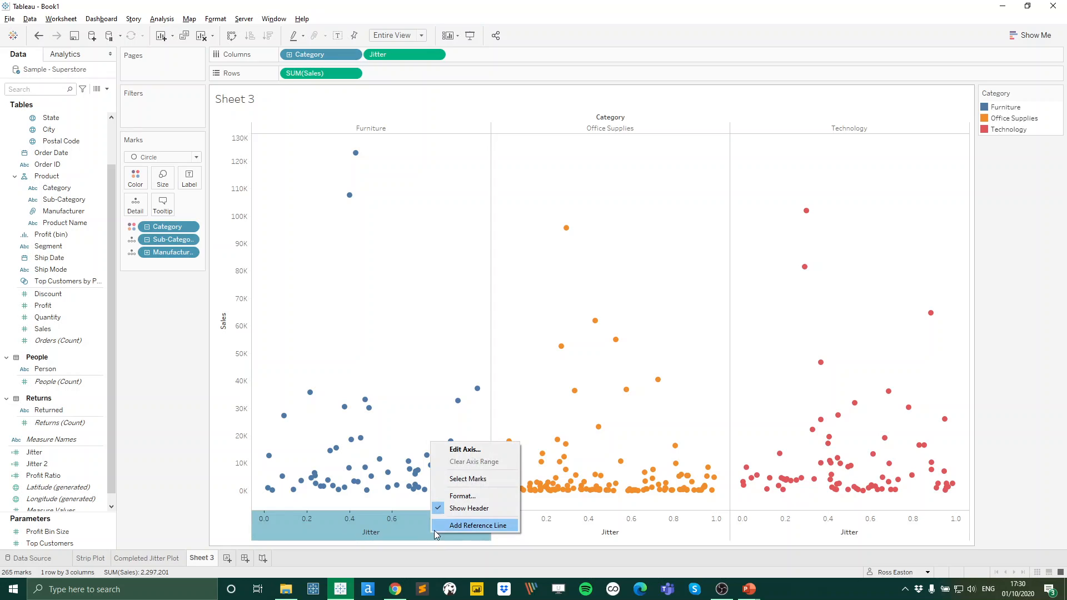
{"action": "left_click", "coordinate": [469, 509]}
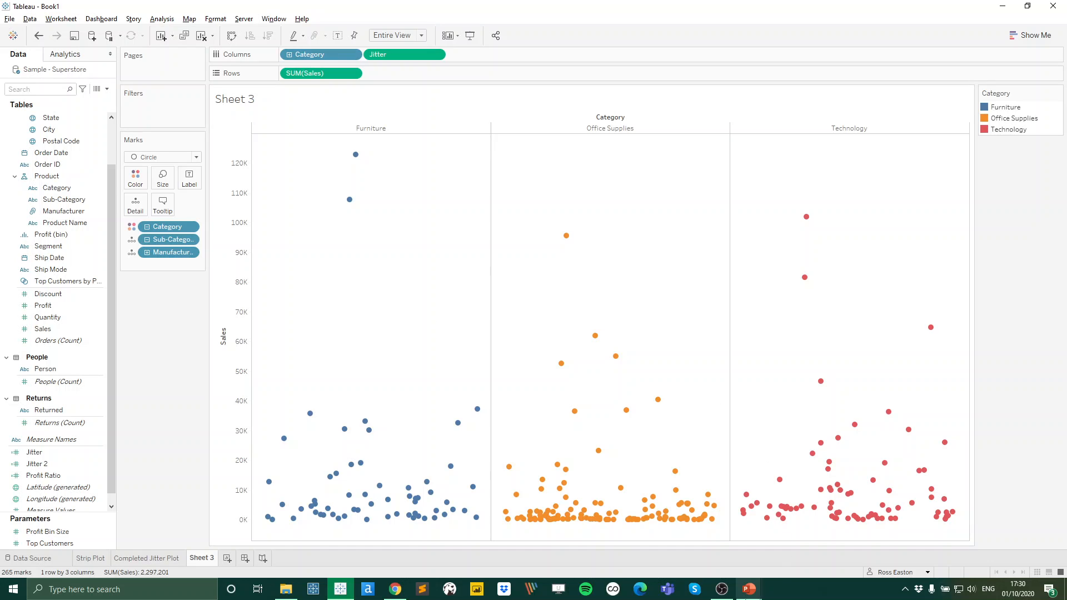
{"action": "mouse_move", "coordinate": [749, 589]}
{"action": "left_click", "coordinate": [766, 556]}
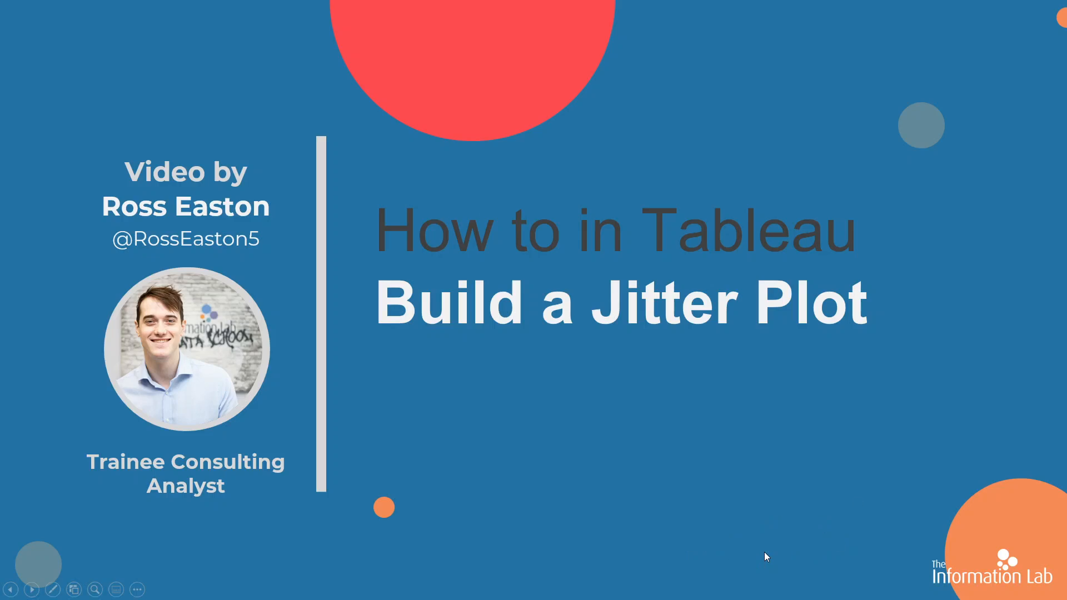
{"action": "left_click", "coordinate": [753, 442]}
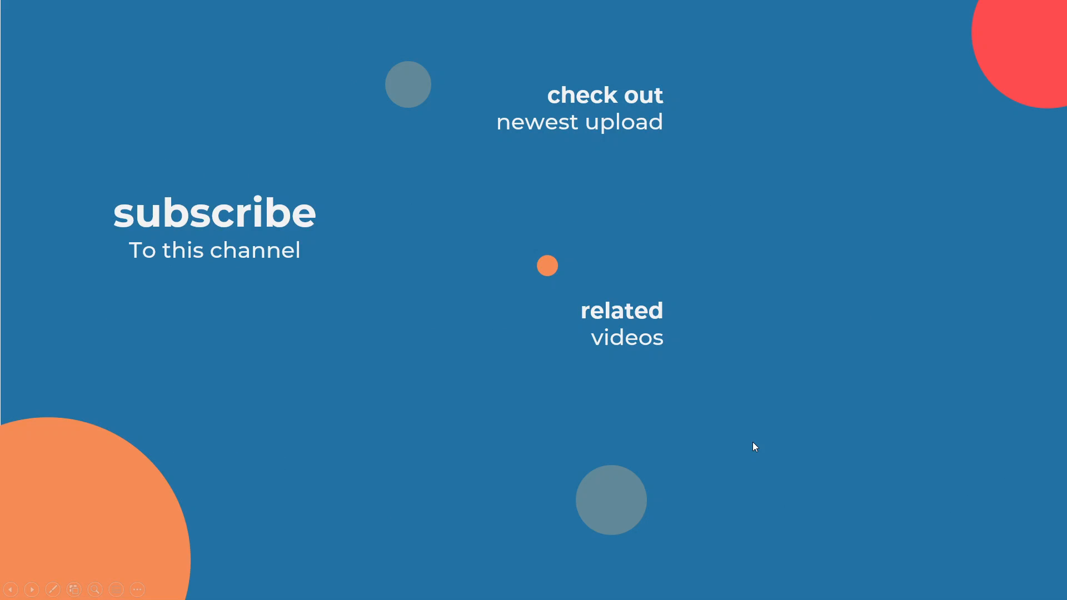